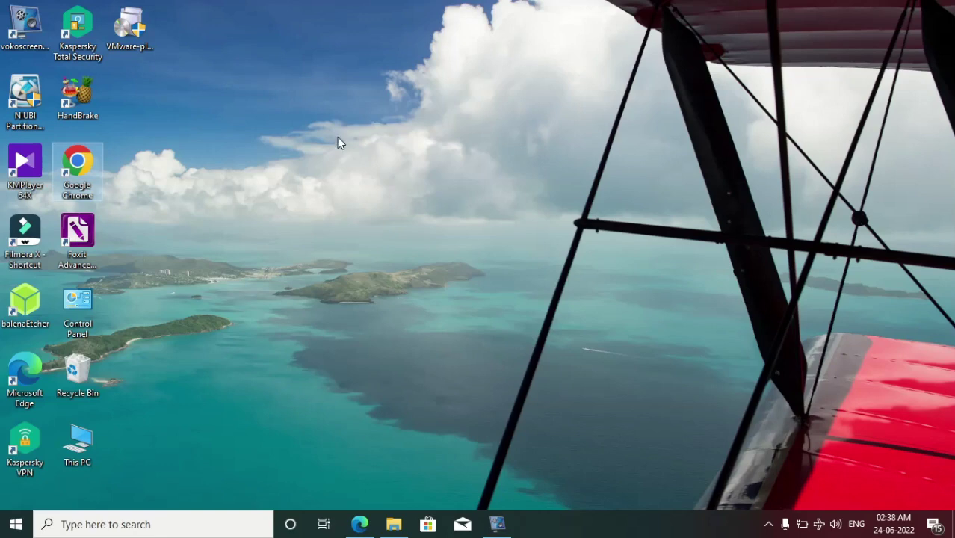
Step: Run the VMware-player-full-16.2.3-19376536.exe installer and accept the system restart it requires
left_click(130, 26)
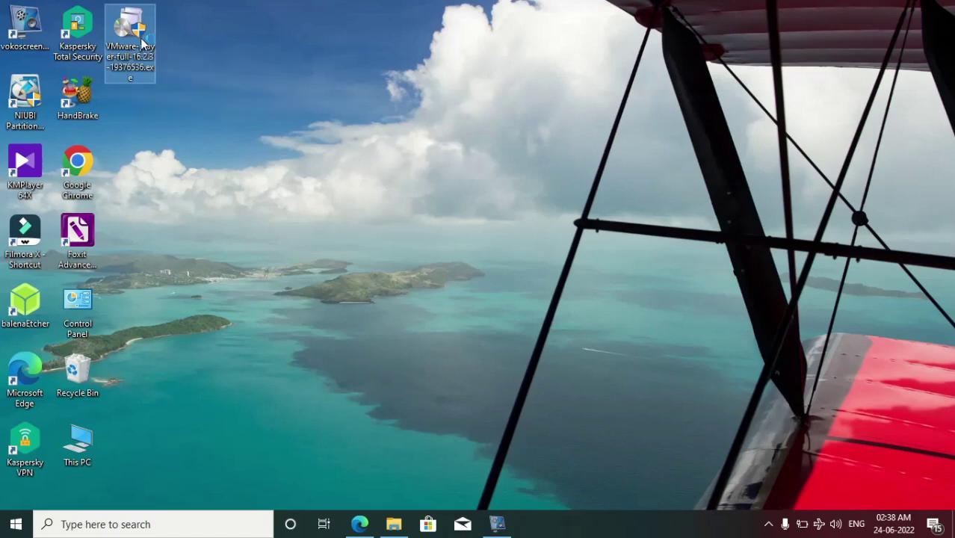
double_click(142, 43)
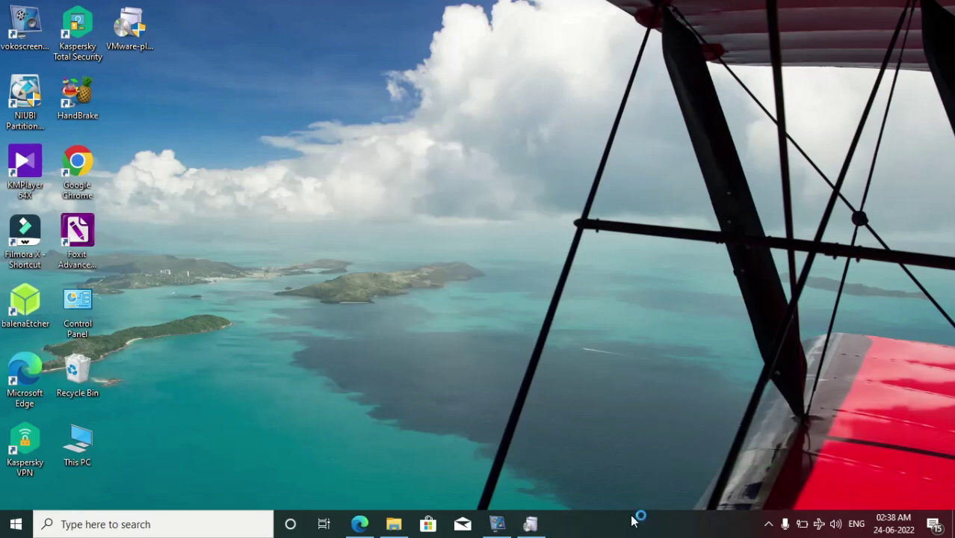
left_click(546, 523)
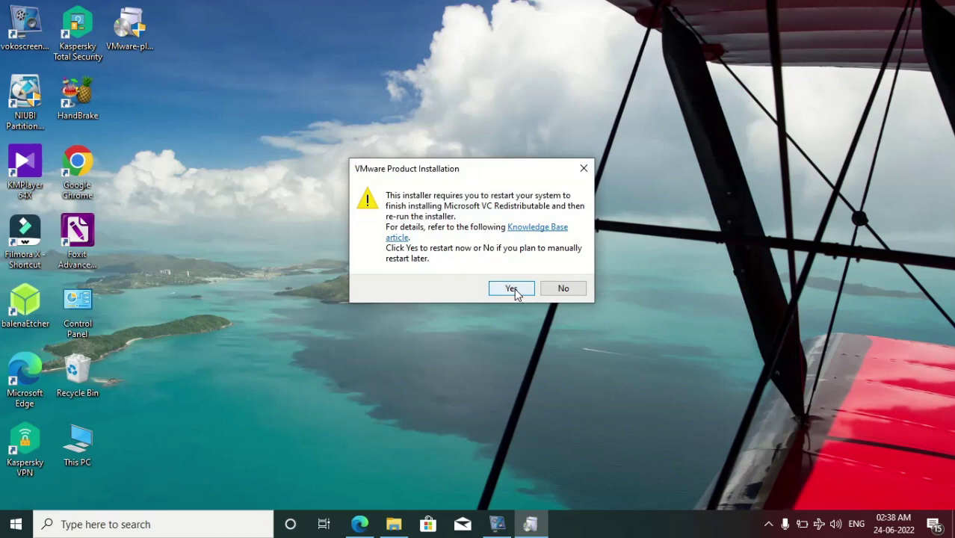
left_click(508, 528)
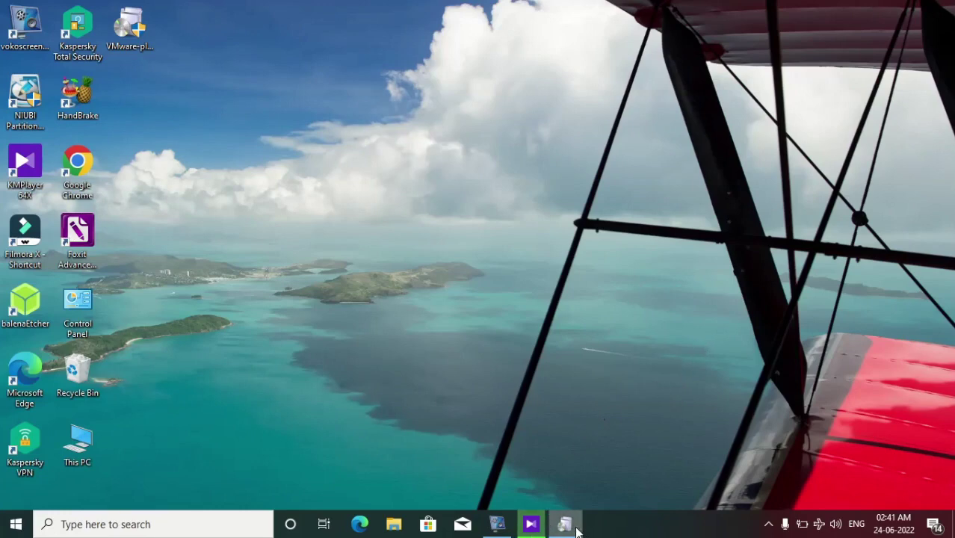
mouse_move(576, 527)
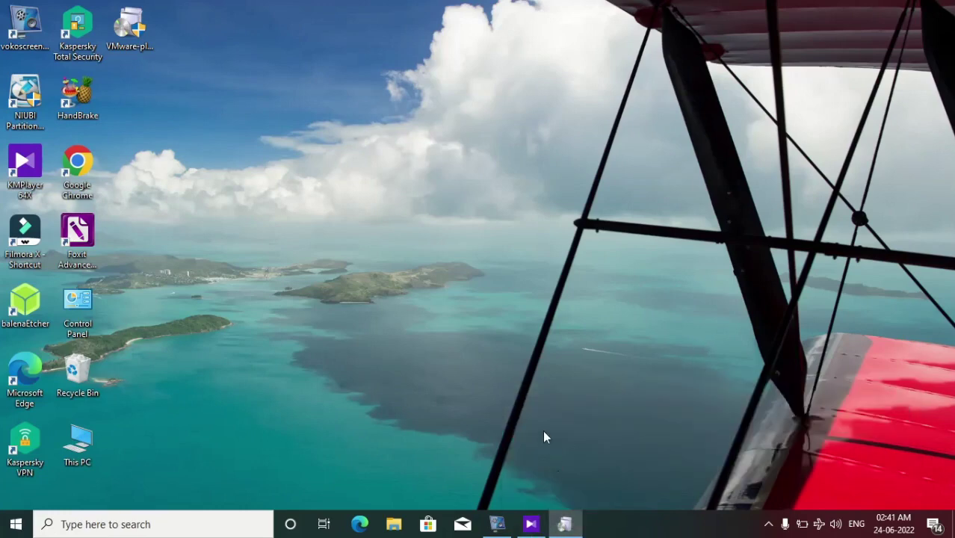
right_click(394, 261)
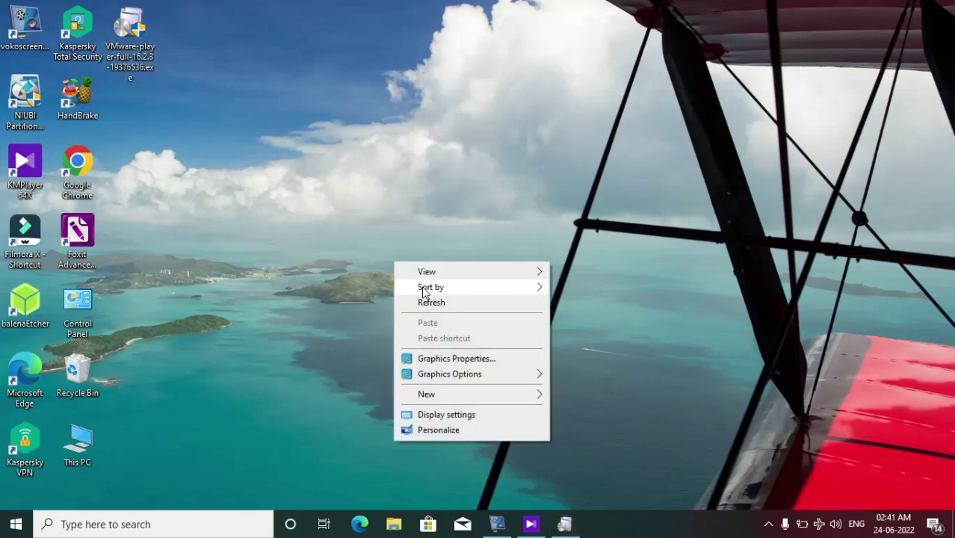
left_click(431, 302)
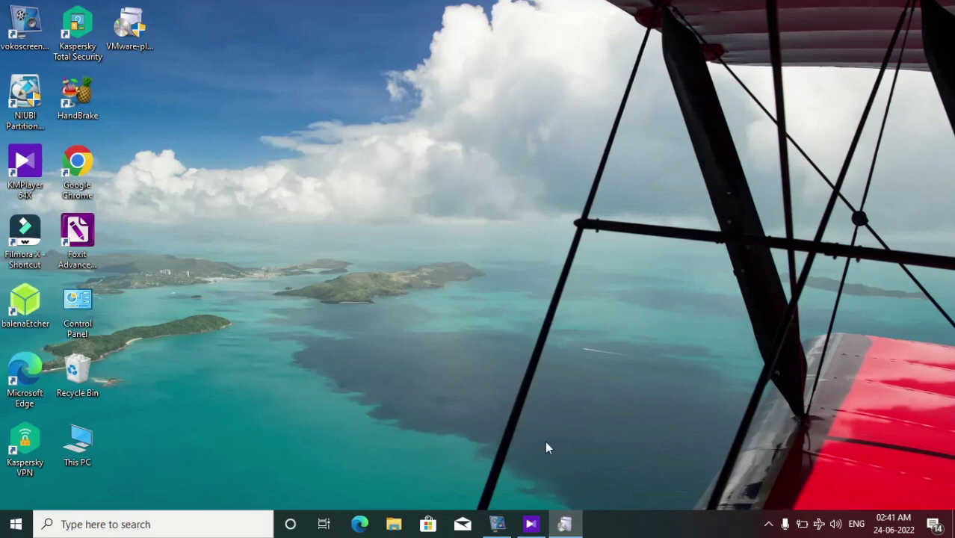
Step: Start the VMware Workstation 16 Player setup wizard and accept the terms of its license agreement
left_click(565, 523)
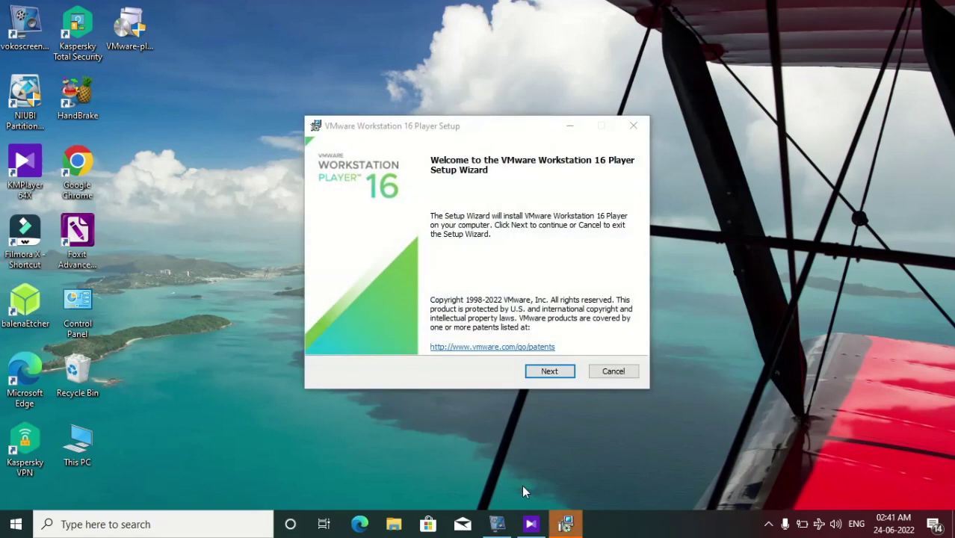
key("Return")
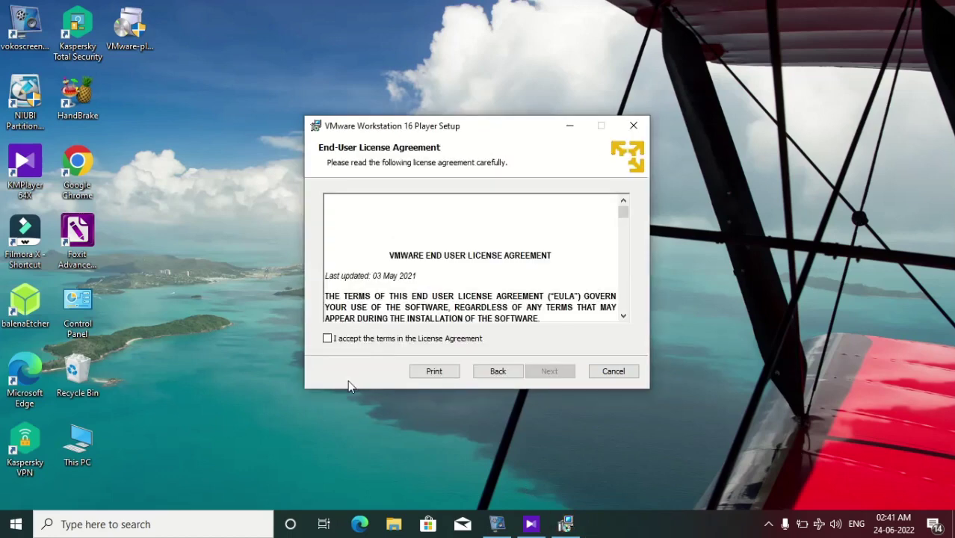
left_click(363, 340)
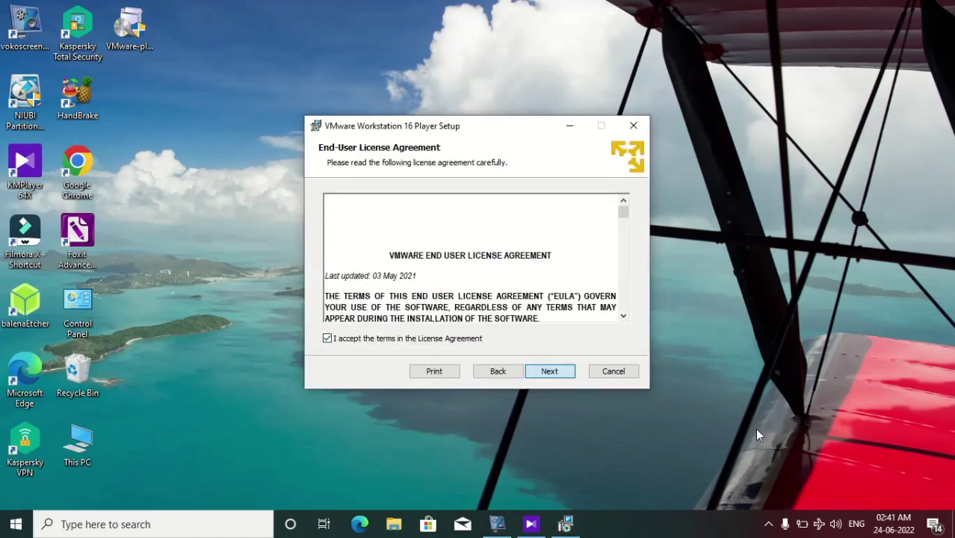
left_click(546, 374)
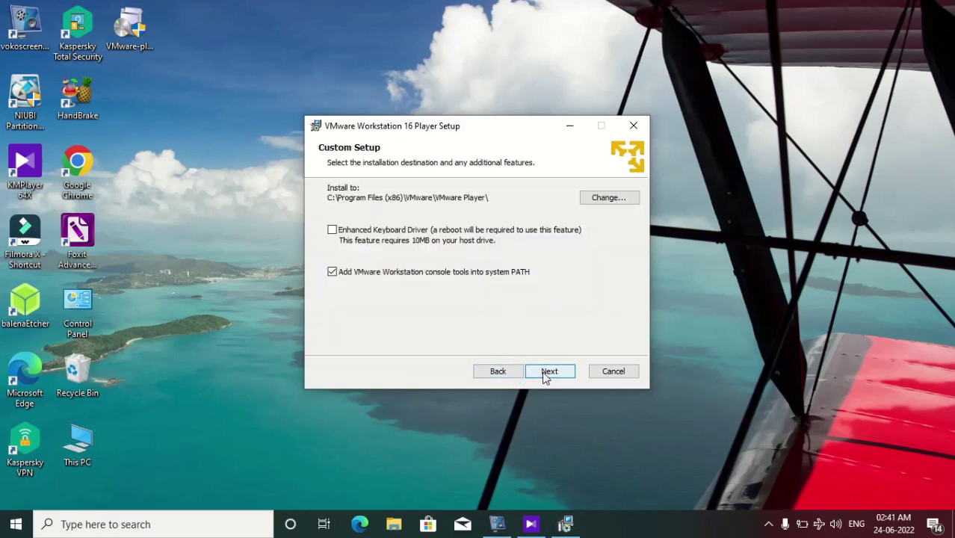
Step: Keep the default install location and shortcuts, opt out of the Customer Experience Improvement Program, and start the installation
left_click(546, 373)
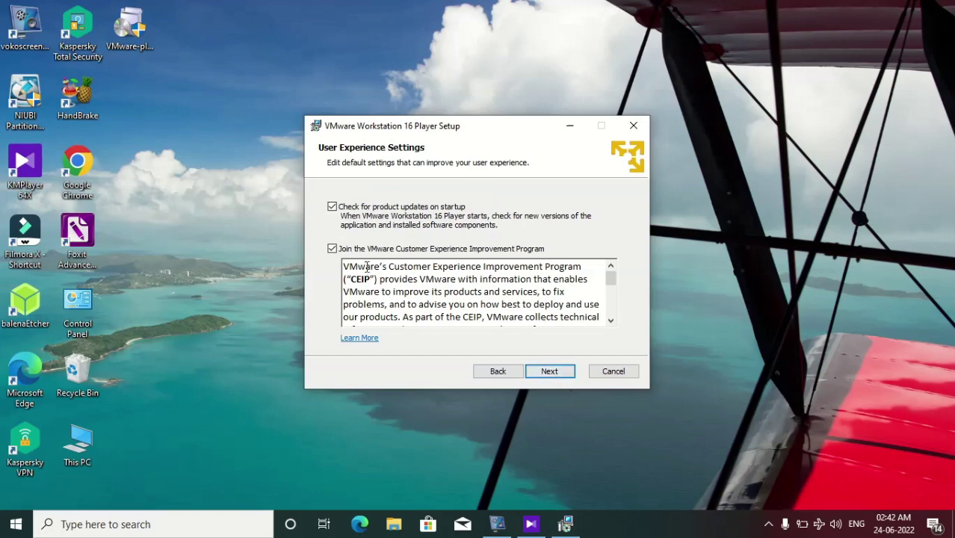
left_click(332, 249)
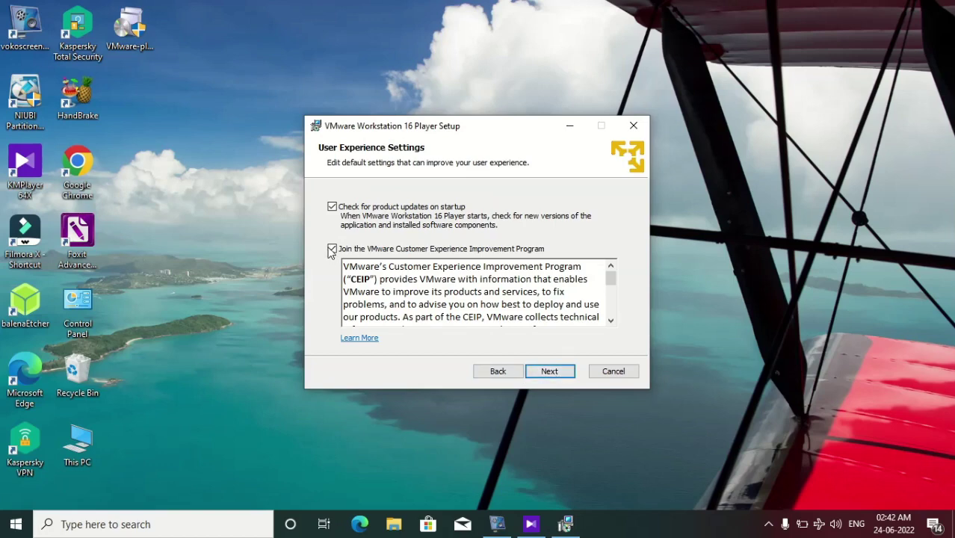
left_click(540, 374)
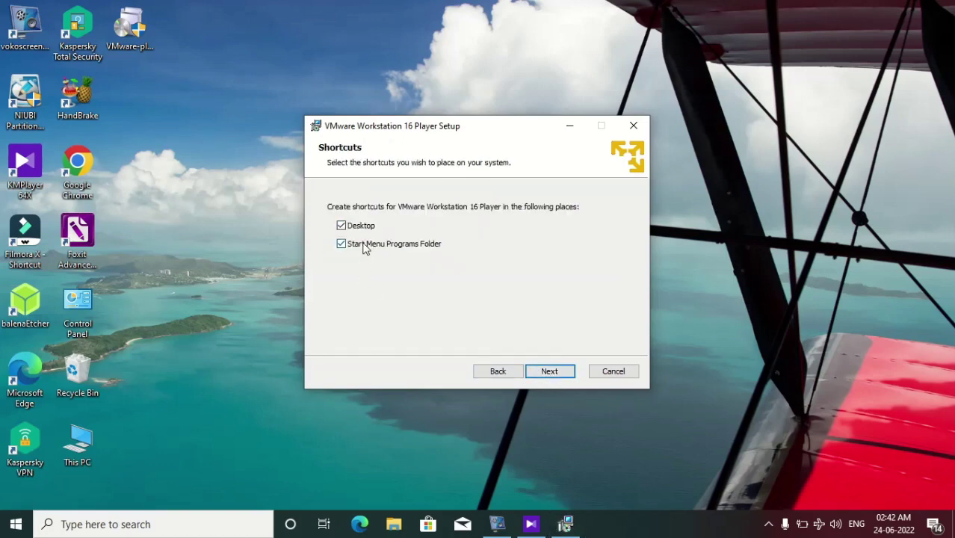
left_click(559, 371)
left_click(554, 374)
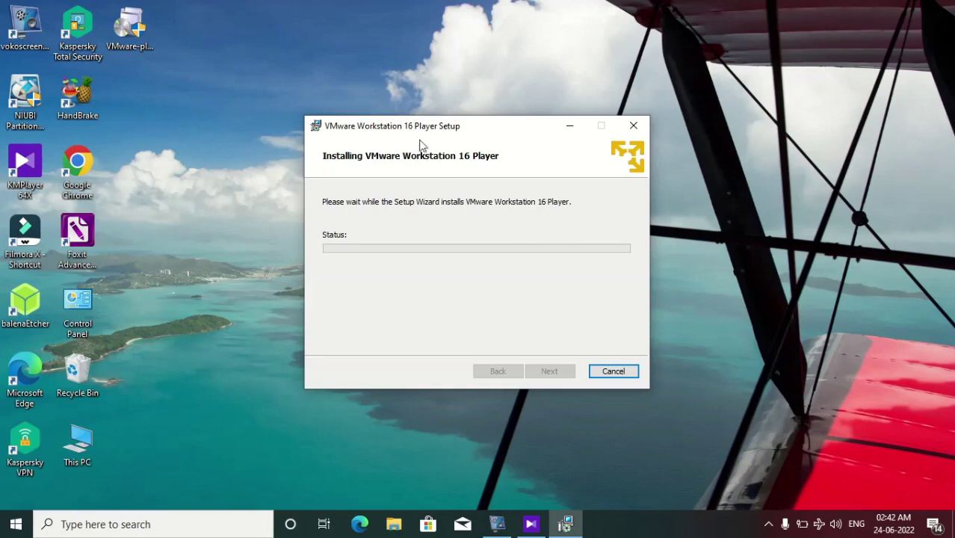
right_click(744, 213)
left_click(754, 258)
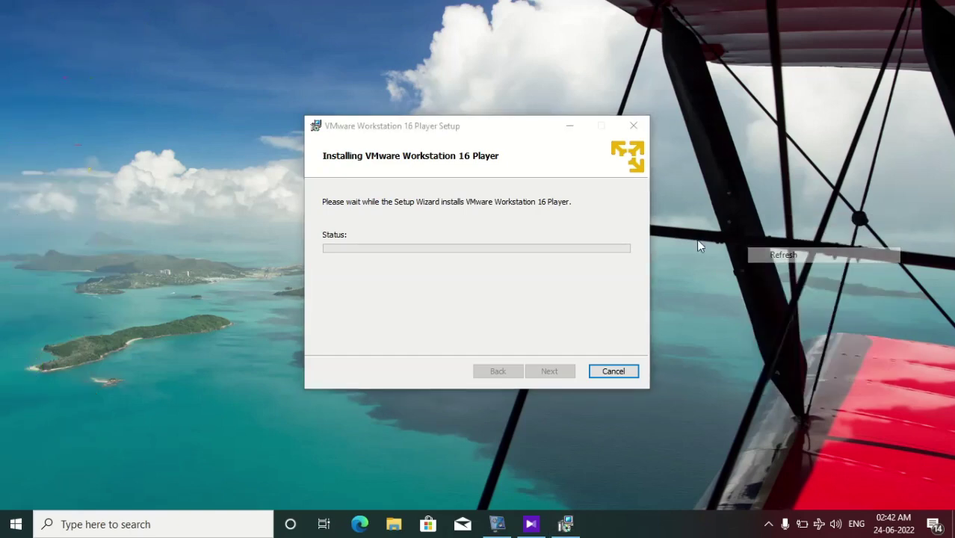
left_click(472, 163)
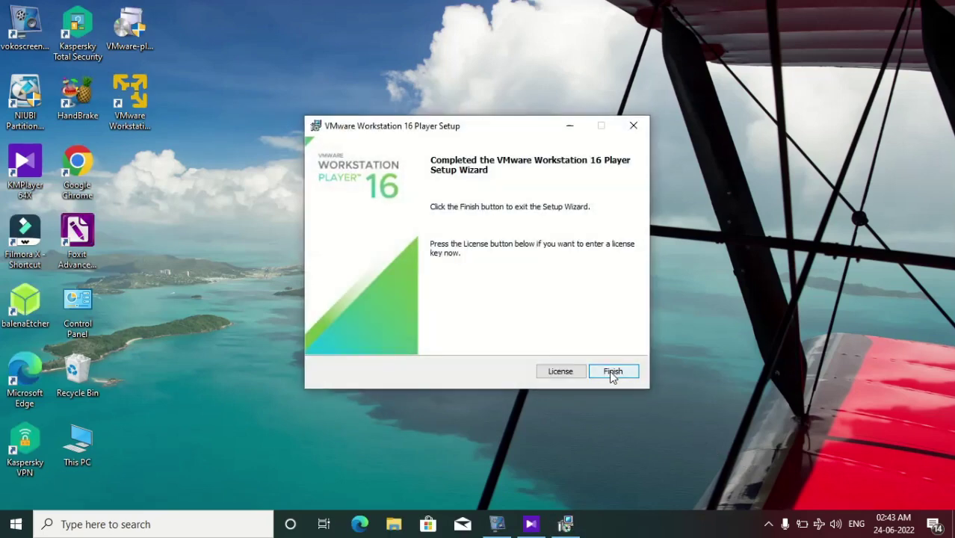
Step: Finish the setup wizard and open VMware Workstation 16 Player for free non-commercial use
left_click(610, 371)
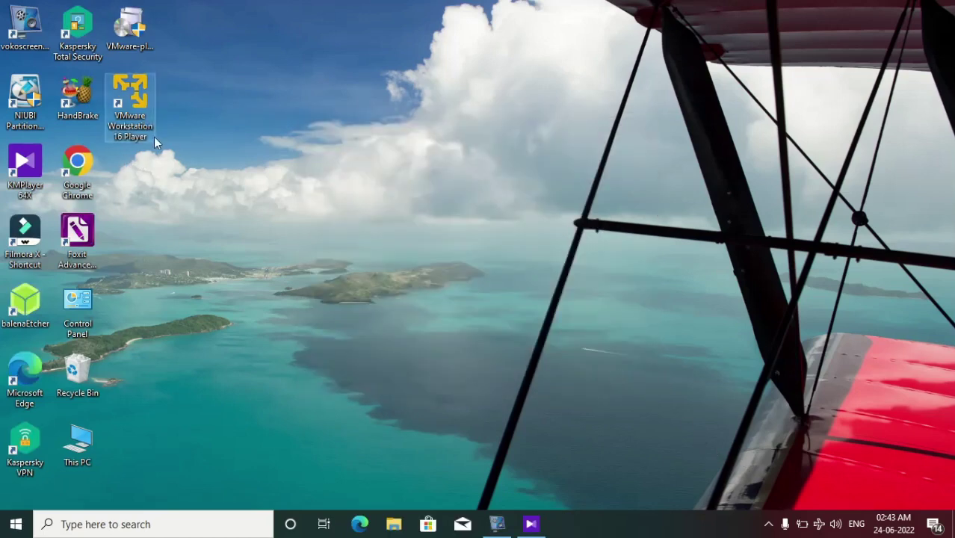
left_click(134, 127)
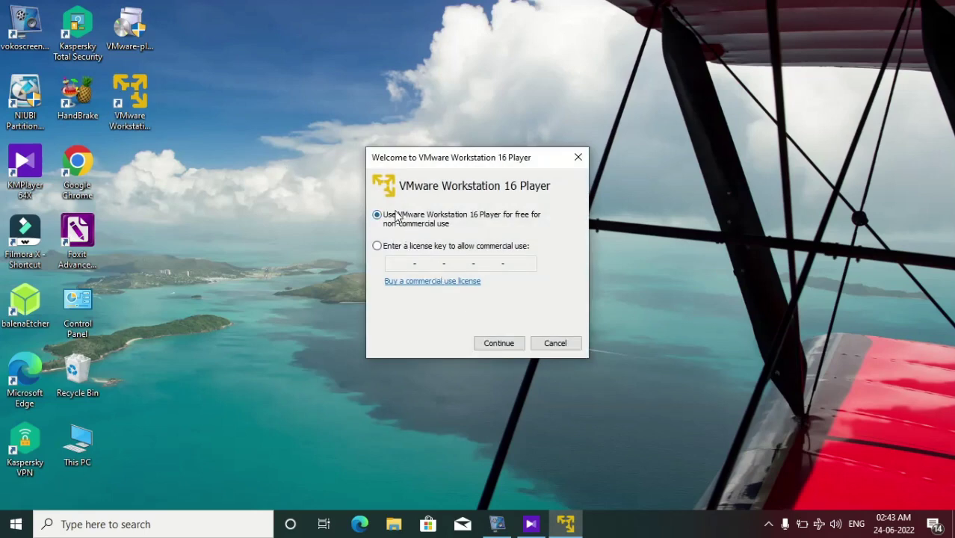
left_click(499, 345)
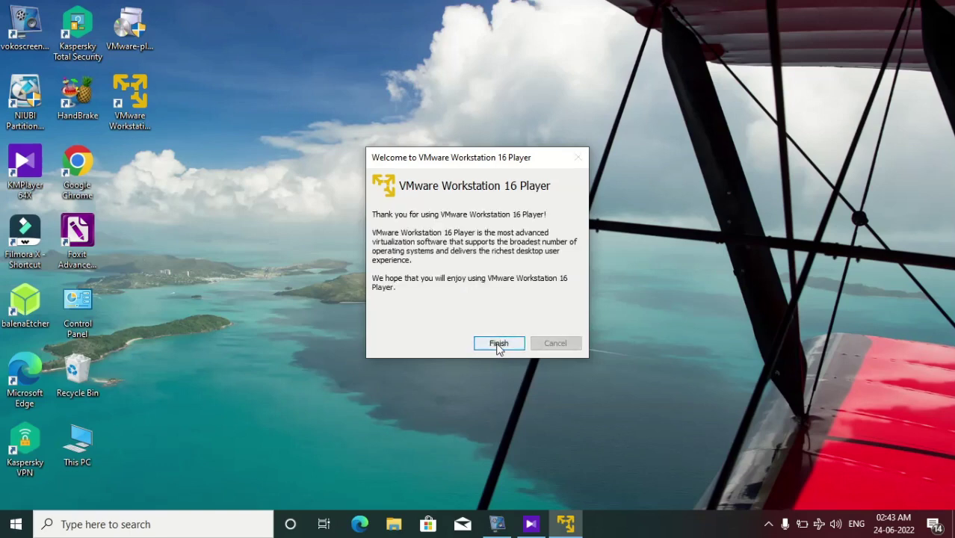
left_click(497, 346)
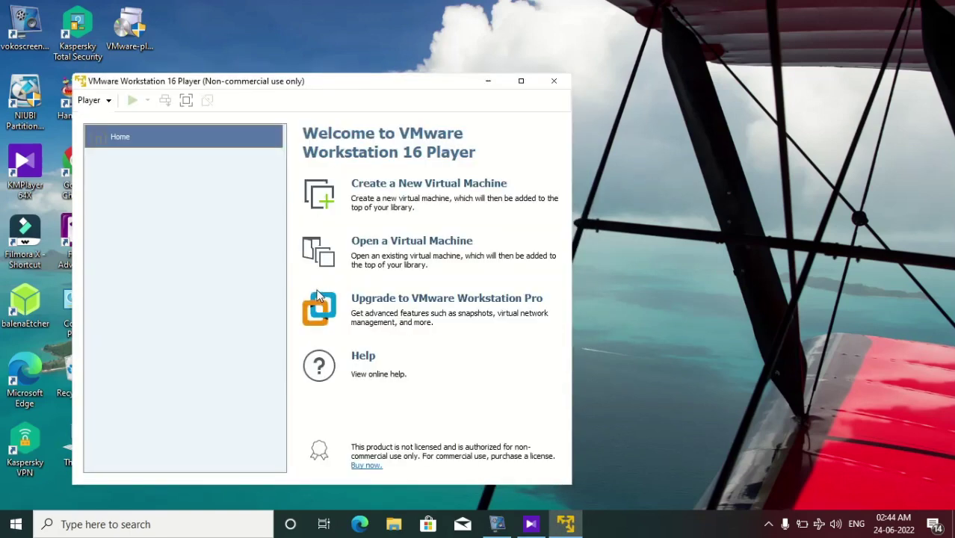
Step: Begin a new virtual machine using the installer image backbox-7-desktop-amd64.iso from the L I N U X folder on drive D:
left_click_drag(422, 80, 469, 60)
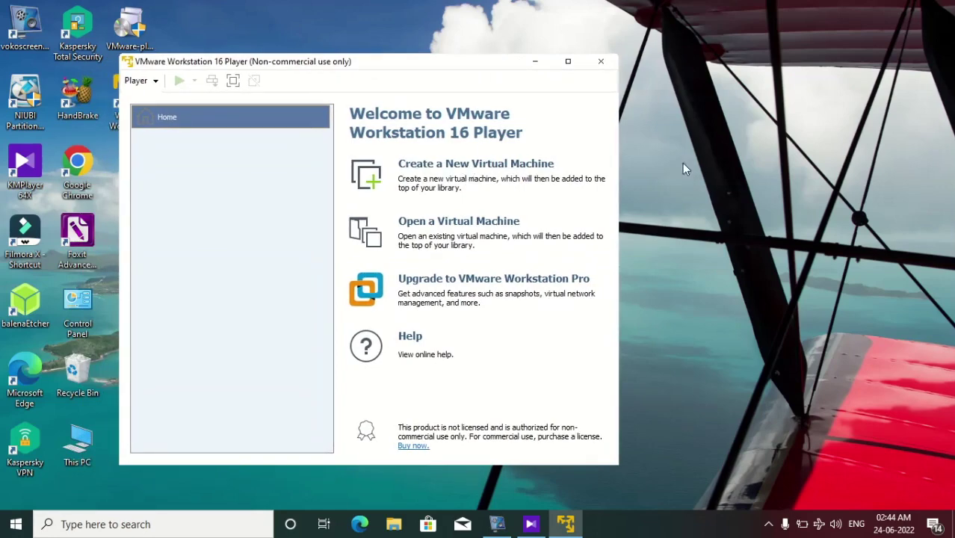
left_click(445, 166)
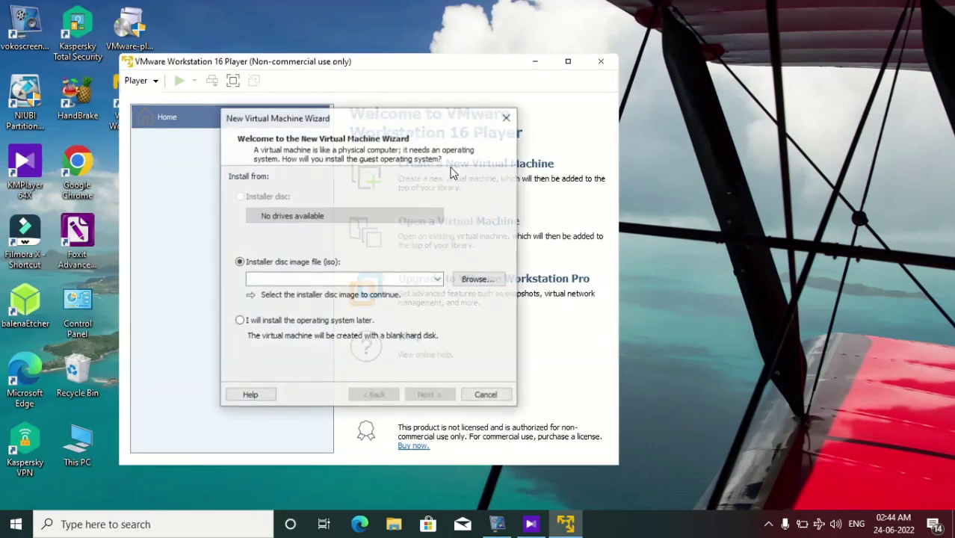
left_click(455, 282)
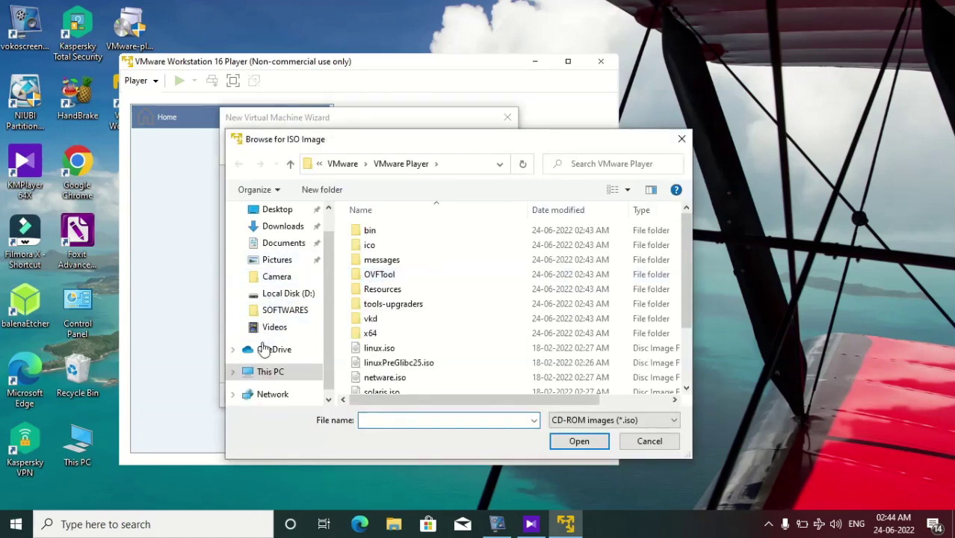
left_click(268, 370)
scroll(409, 322, "down", 2)
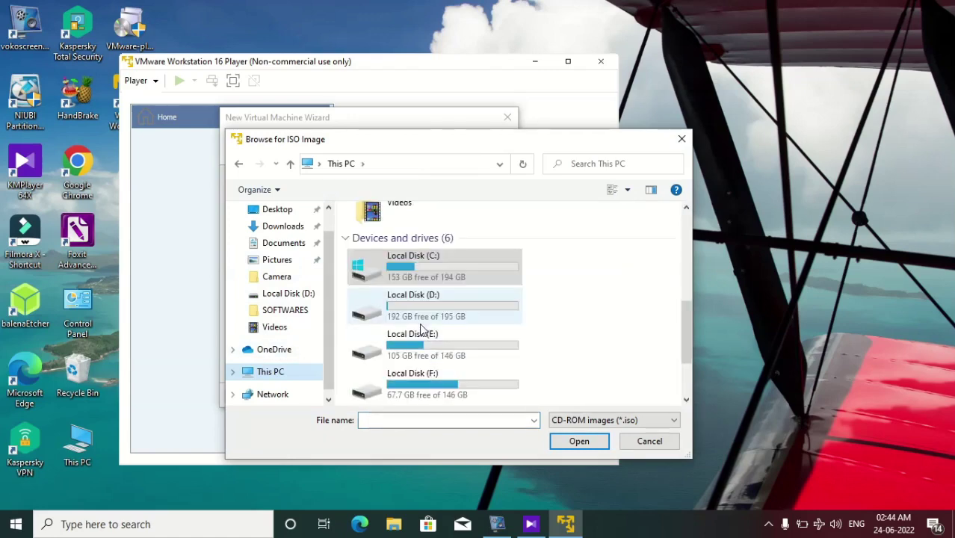
double_click(420, 317)
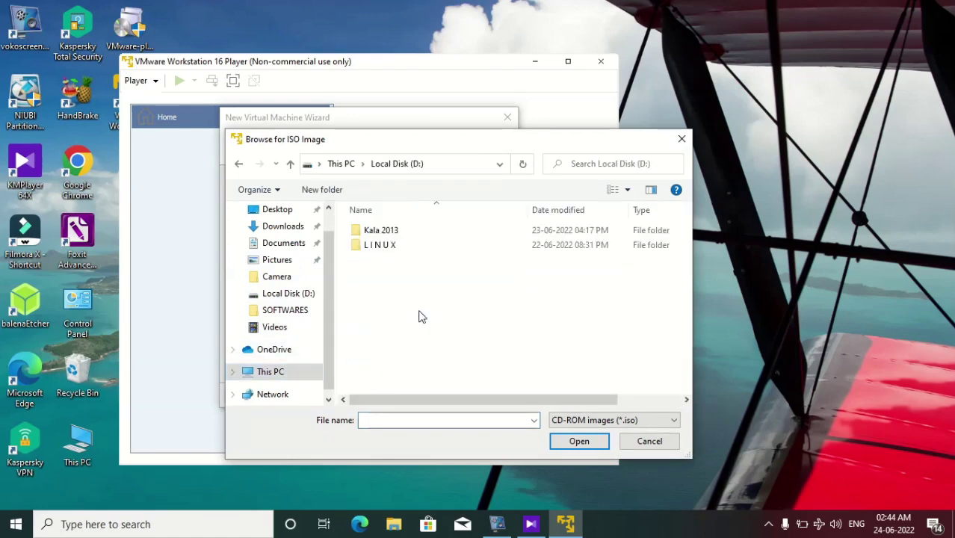
double_click(378, 245)
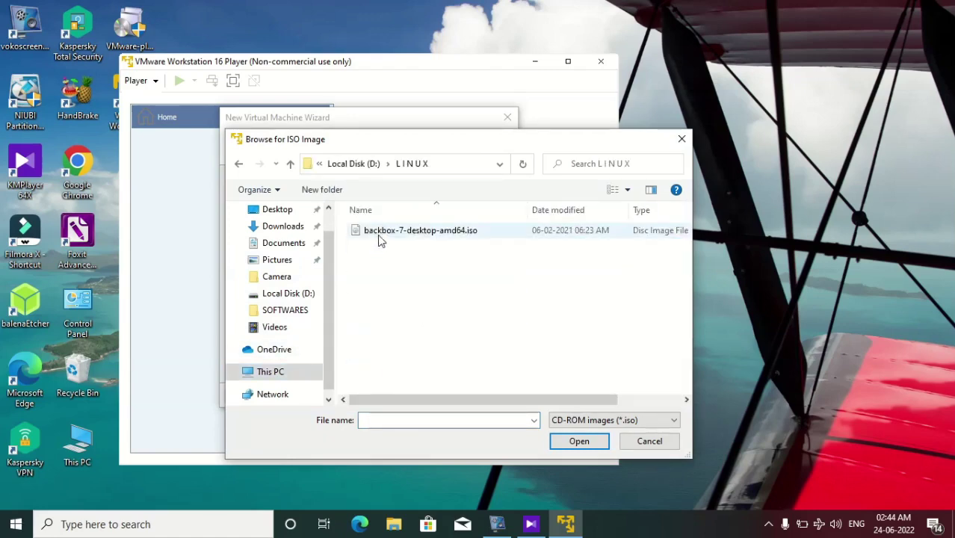
double_click(410, 232)
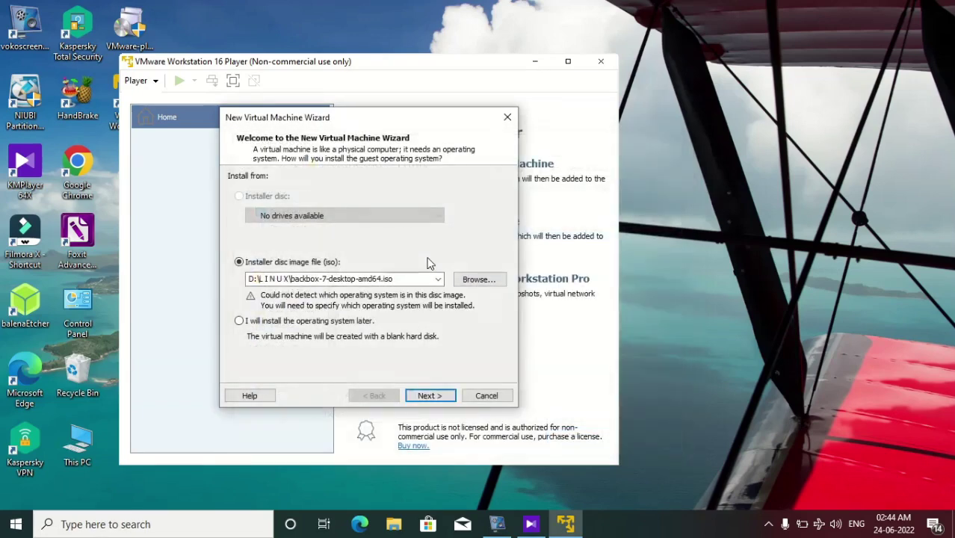
left_click(427, 395)
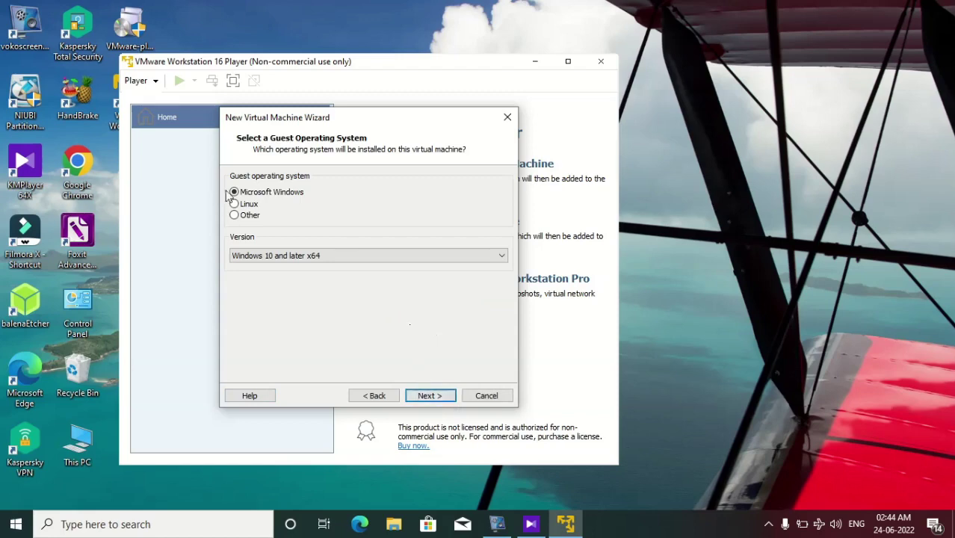
Step: Set the guest system to Linux, version Ubuntu, and create the virtual machine with a 20 GB disk split into multiple files
left_click(249, 203)
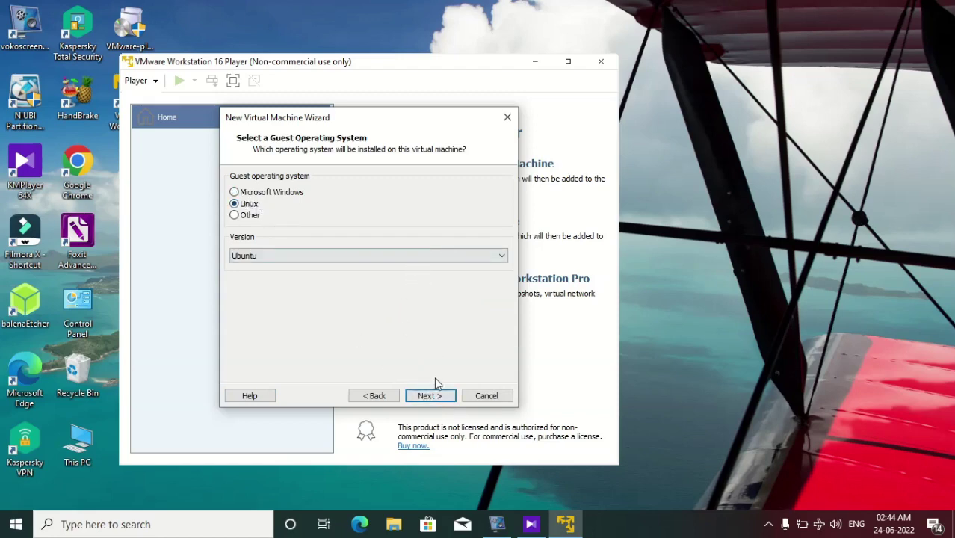
left_click(428, 395)
left_click(428, 396)
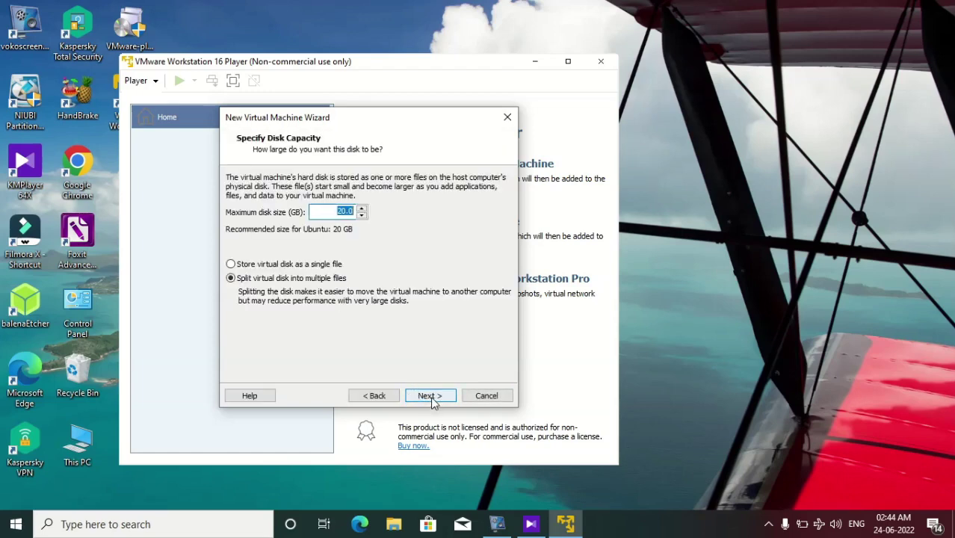
left_click(429, 397)
left_click(418, 395)
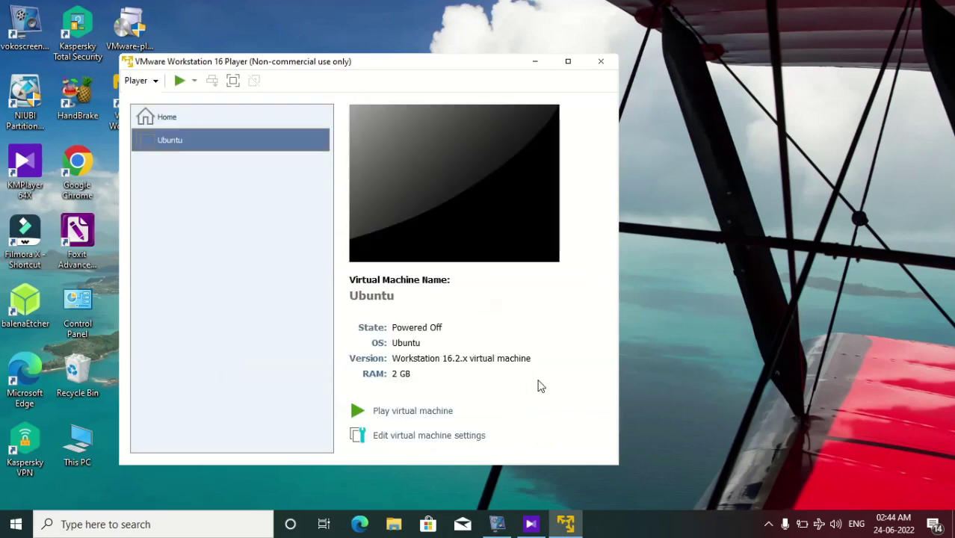
Step: Power on the Ubuntu virtual machine, maximize its window, and boot into the BackBox live desktop
left_click(424, 413)
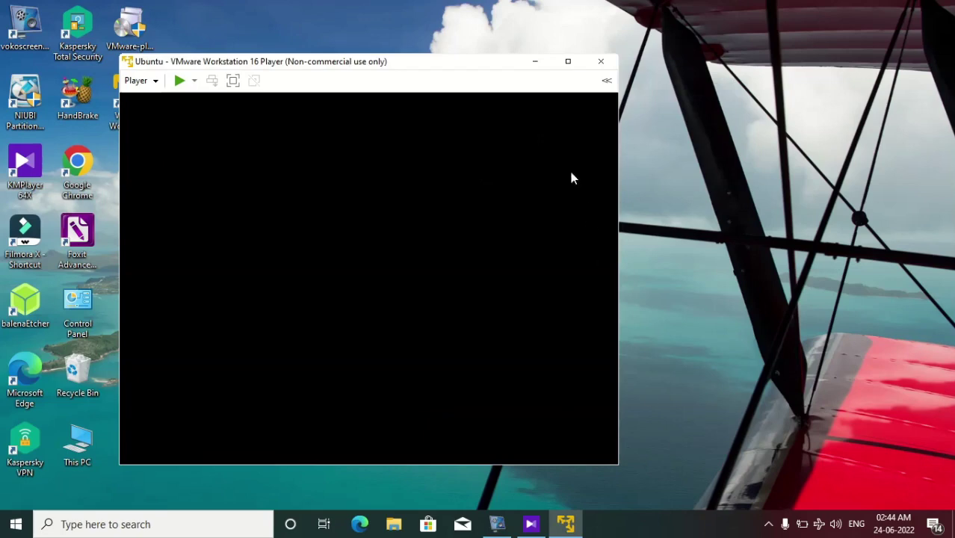
left_click(565, 62)
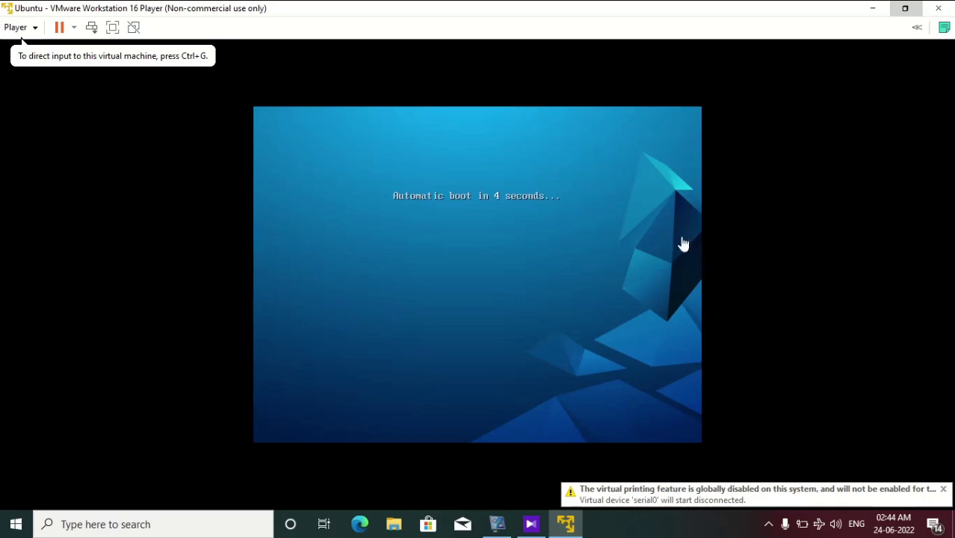
left_click(614, 264)
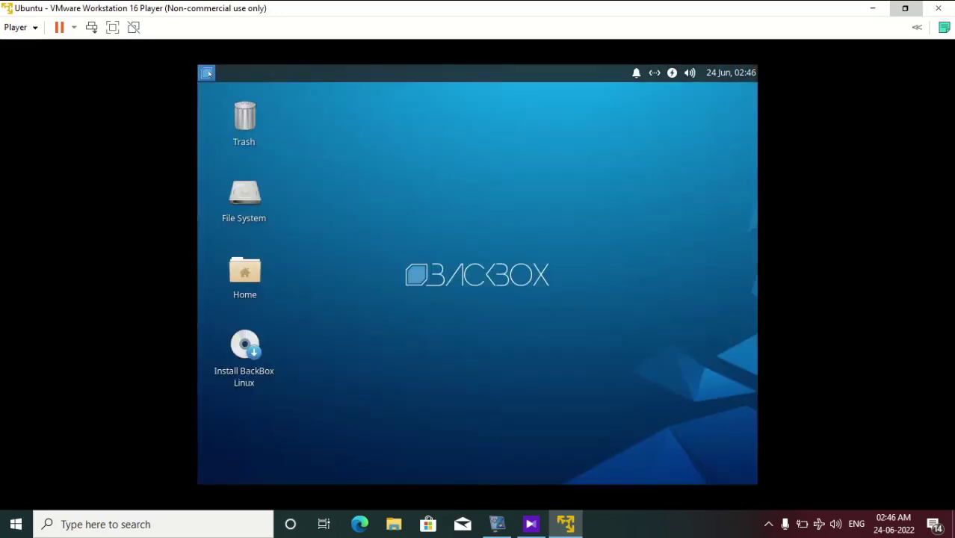
Step: Check the favorite applications listed in the BackBox applications menu and restore the virtual machine window to its non-maximized size
left_click(206, 72)
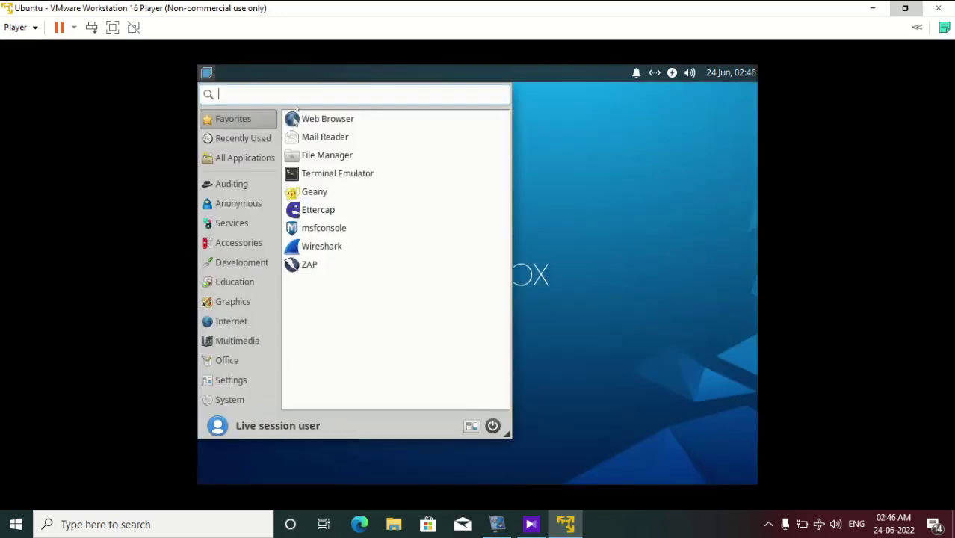
left_click(590, 184)
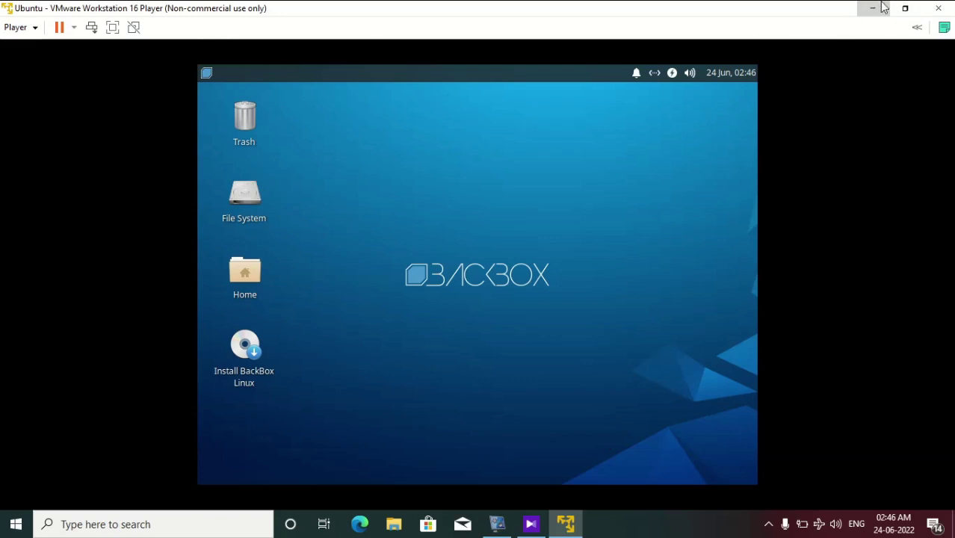
left_click(905, 9)
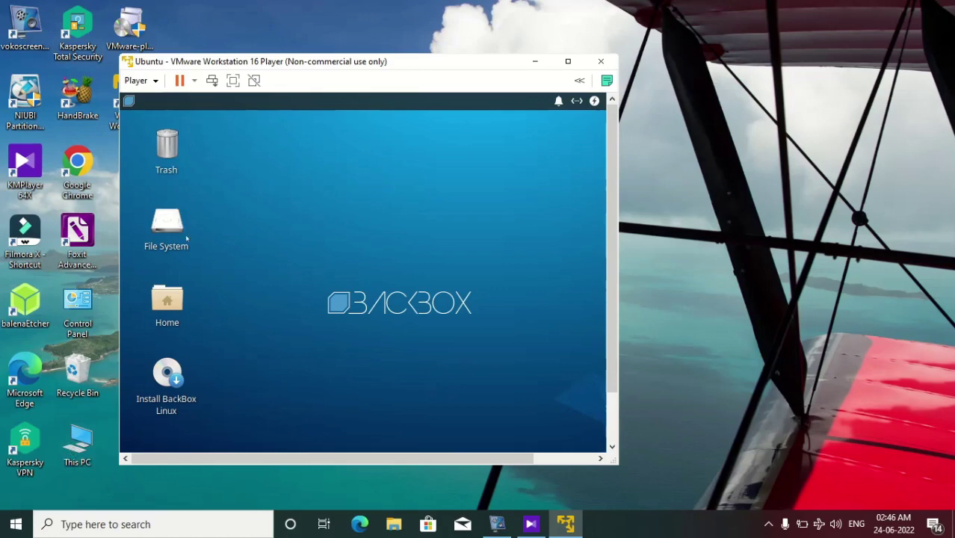
Step: Examine the BackBox desktop's context options, including the document types available for creation, and dismiss them without choosing one
right_click(236, 239)
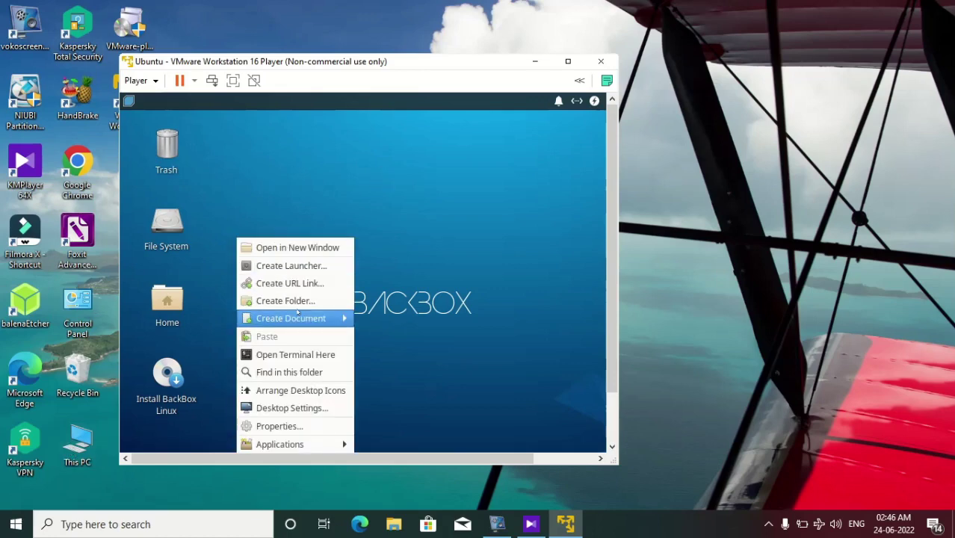
mouse_move(313, 325)
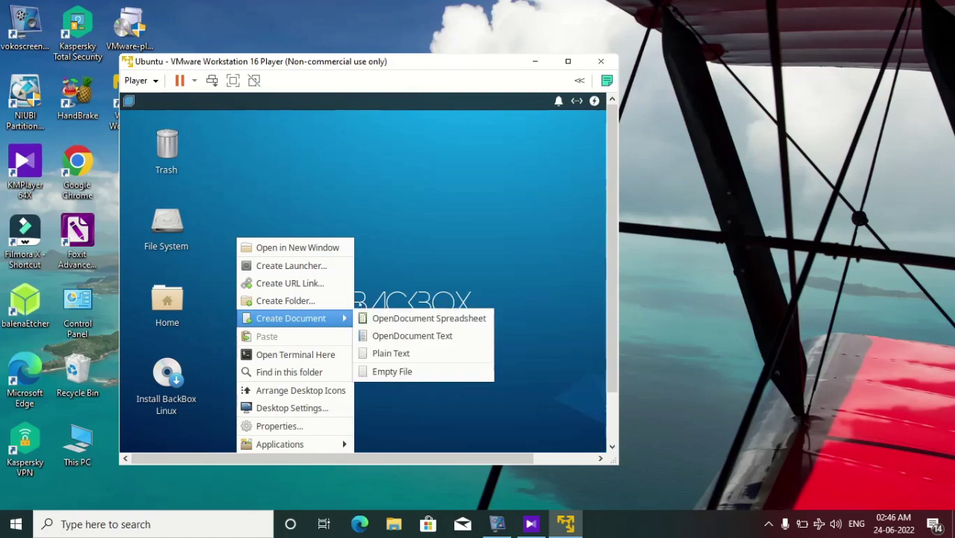
left_click(501, 232)
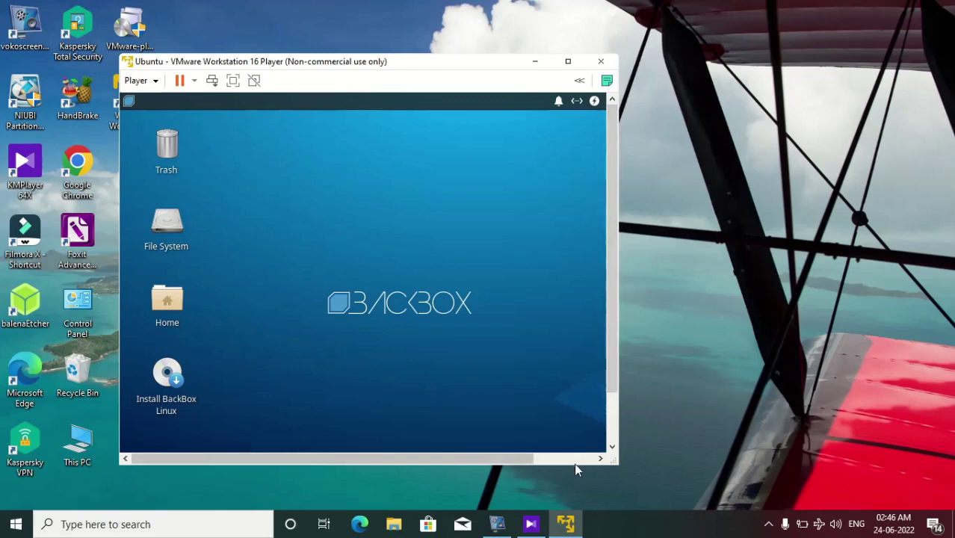
left_click(497, 524)
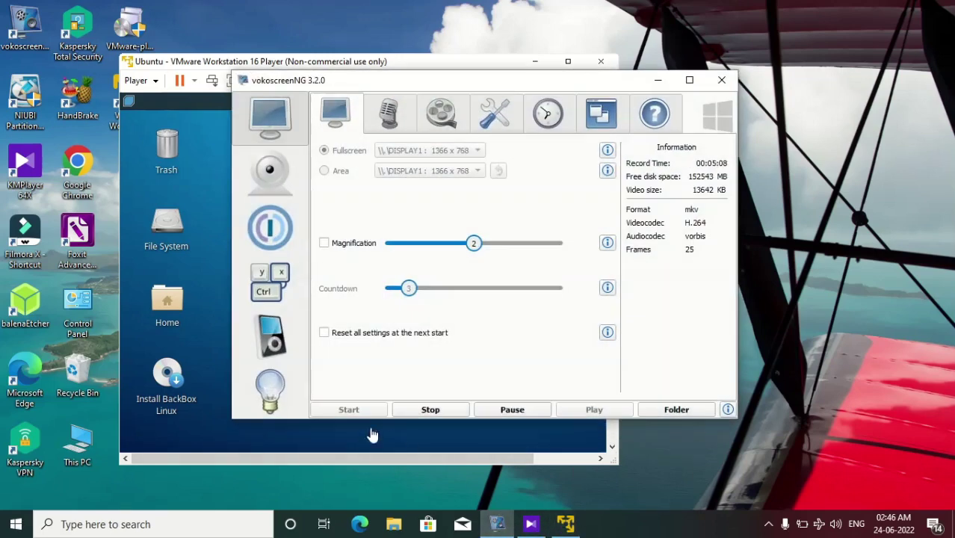